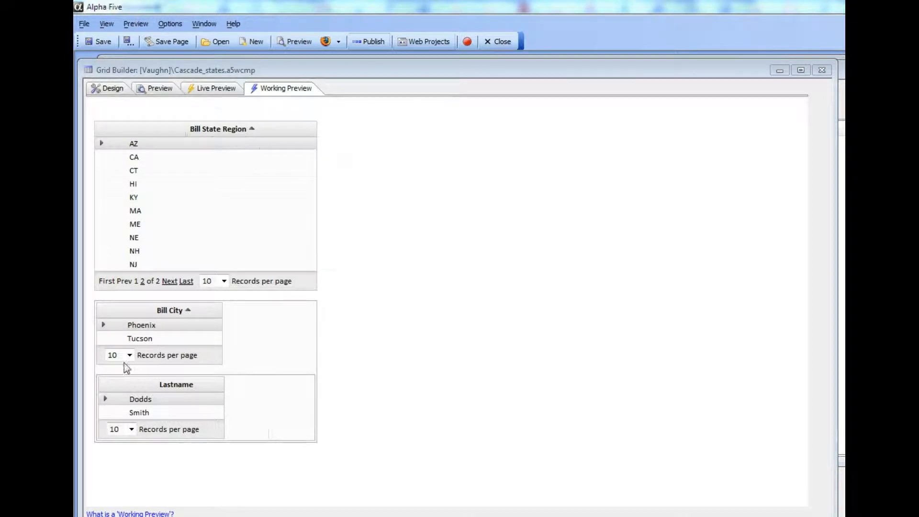
Review the linked content definition of the Cascade_states grid, checking how section XX links to the Cascade_cities grid
left_click(119, 92)
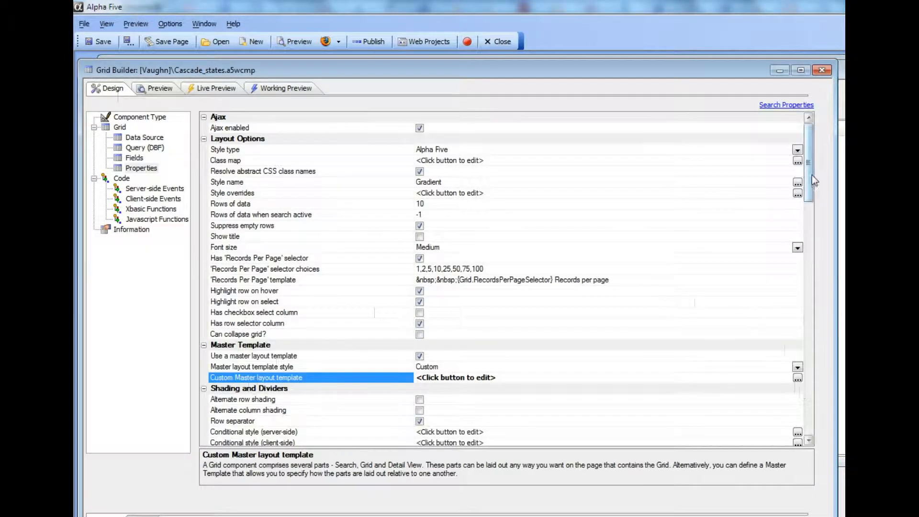
left_click_drag(811, 175, 823, 282)
left_click(281, 269)
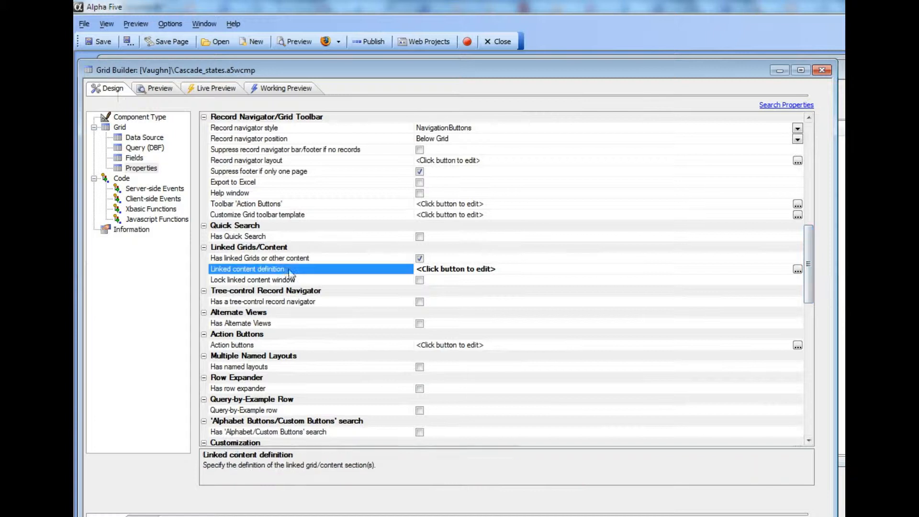
left_click(797, 270)
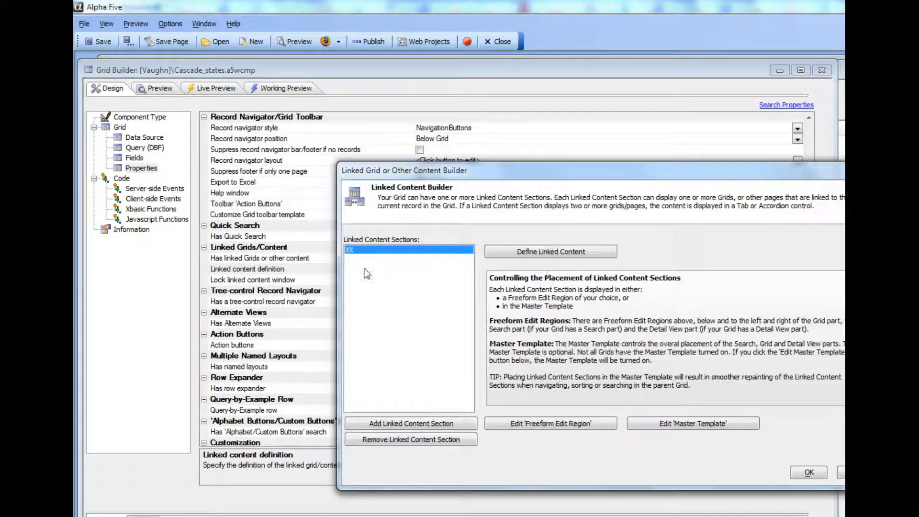
left_click(521, 253)
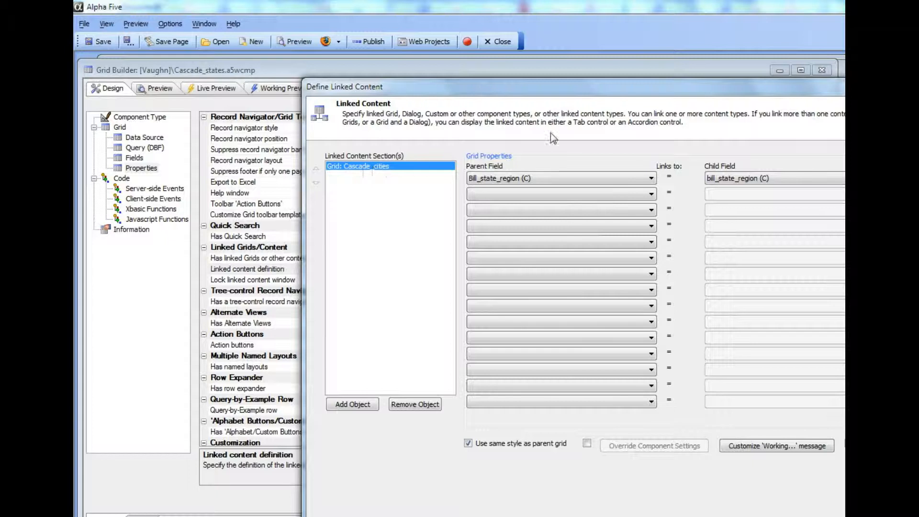
left_click_drag(576, 90, 443, 85)
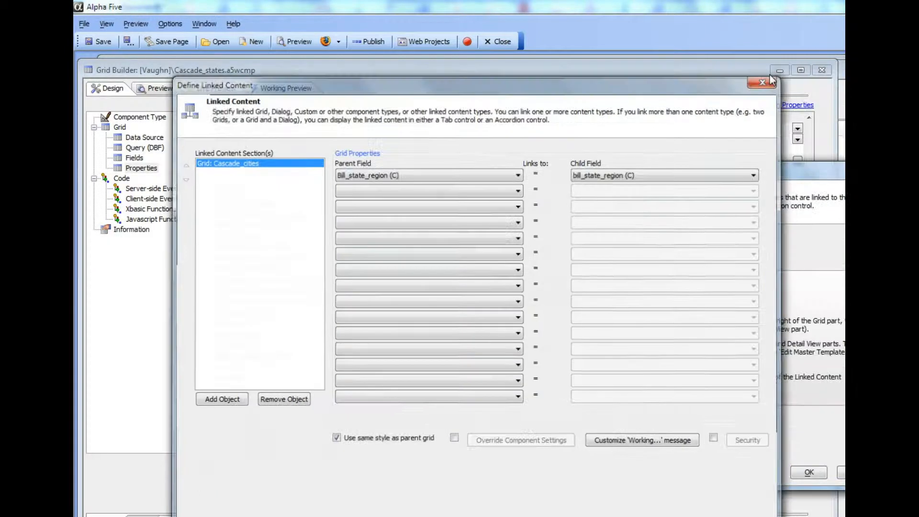
left_click(767, 80)
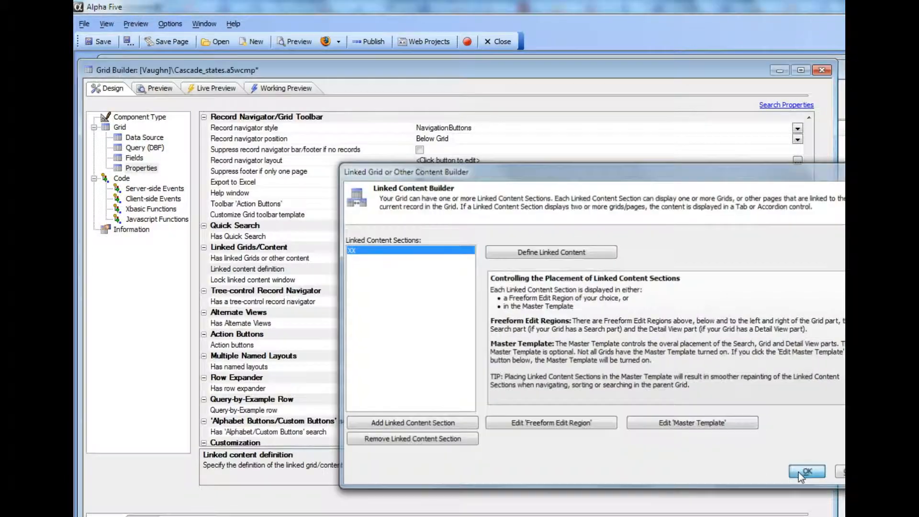
left_click(798, 471)
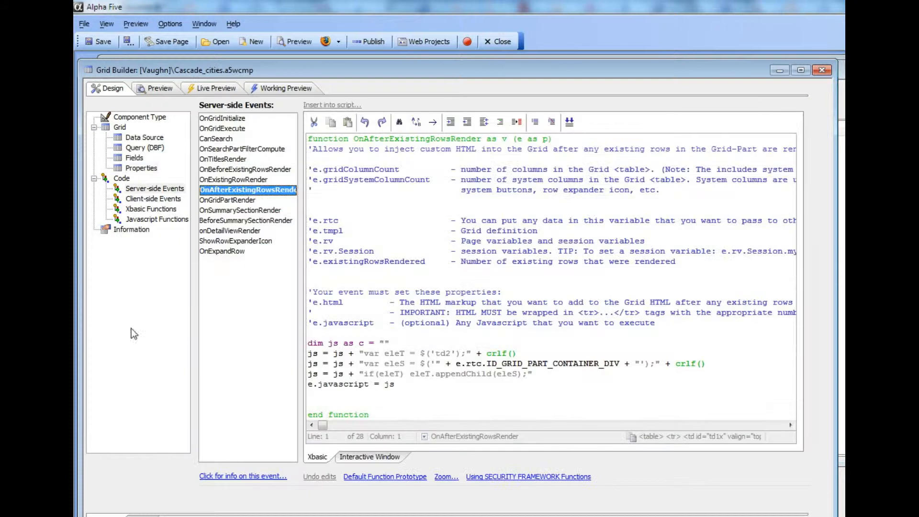
Review the linked content definition of the Cascade_cities grid, checking how section YY links to the Cascade_lastnames grid
left_click(137, 169)
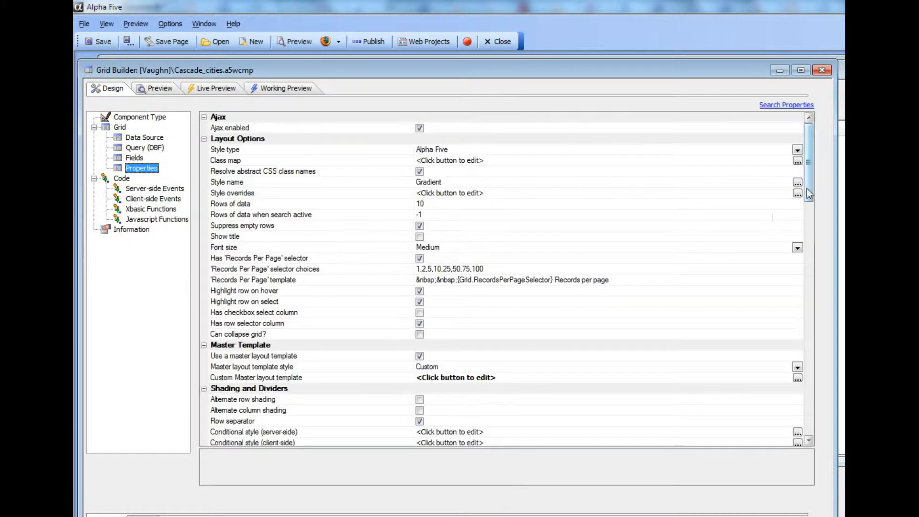
left_click_drag(808, 188, 816, 287)
left_click(712, 301)
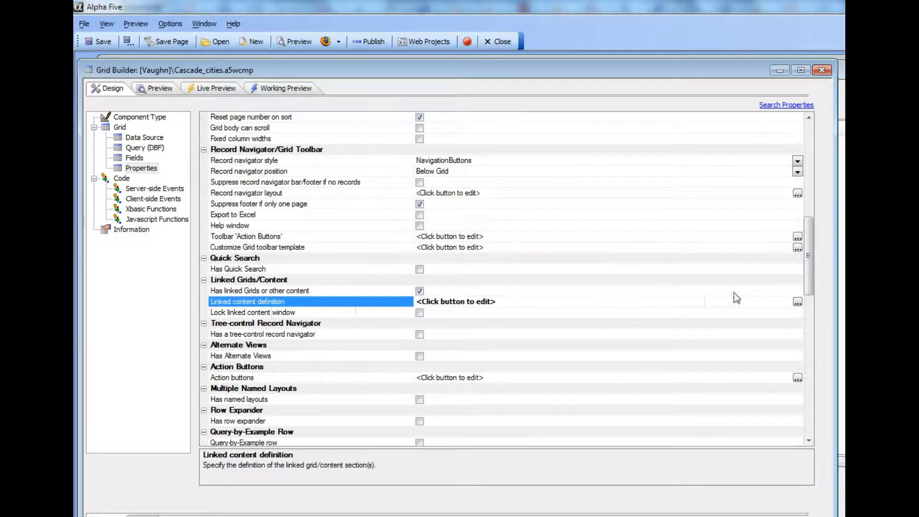
left_click(797, 301)
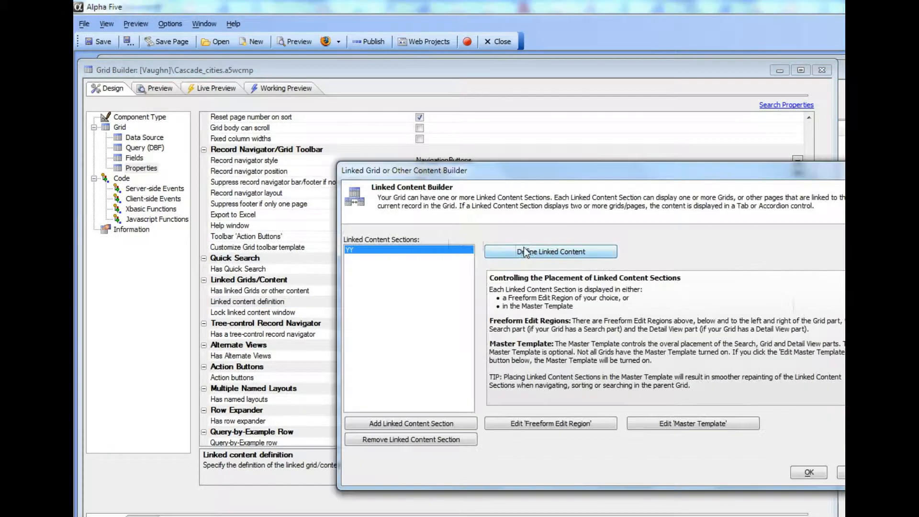
left_click(529, 254)
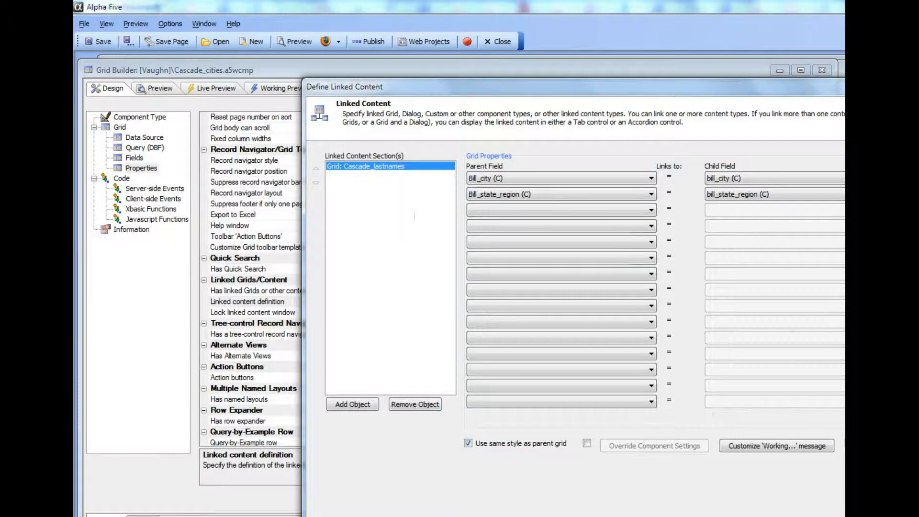
key("Return")
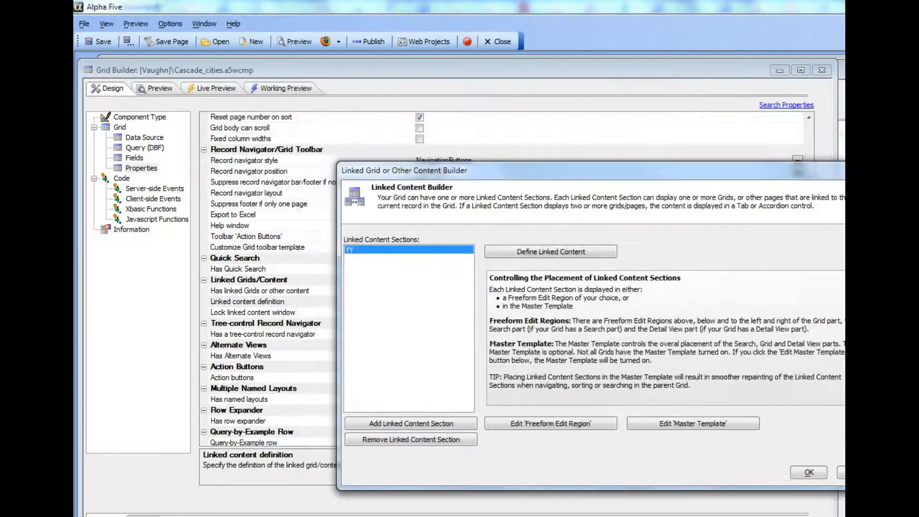
left_click(808, 470)
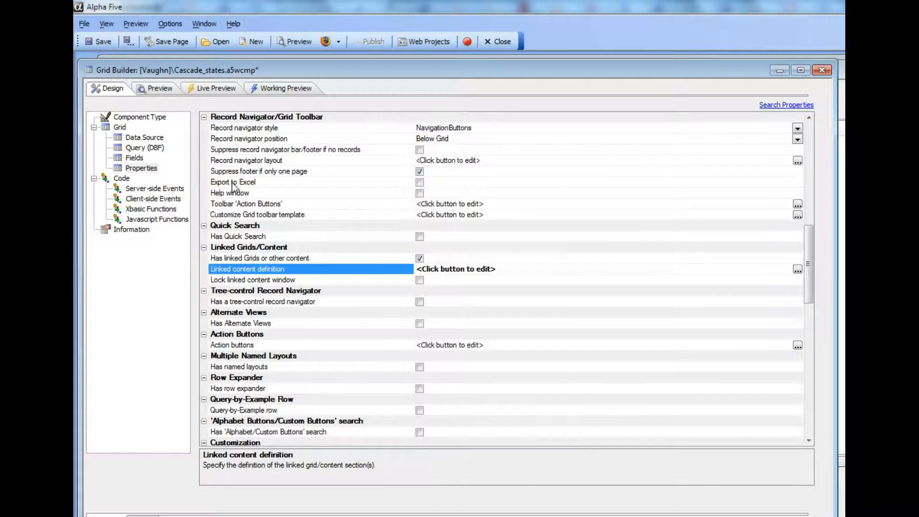
Open the custom master layout template of the Cascade_states grid and locate its grid part and linked content section placeholders
left_click(276, 89)
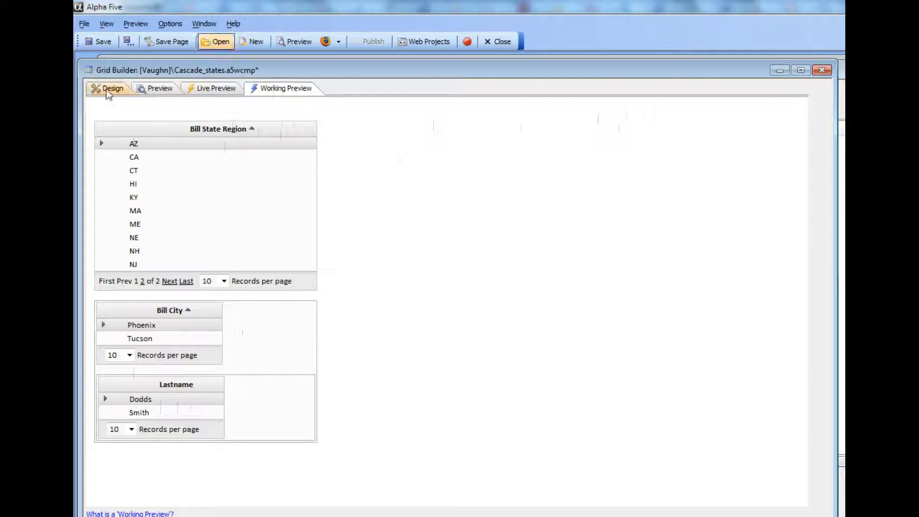
left_click(110, 89)
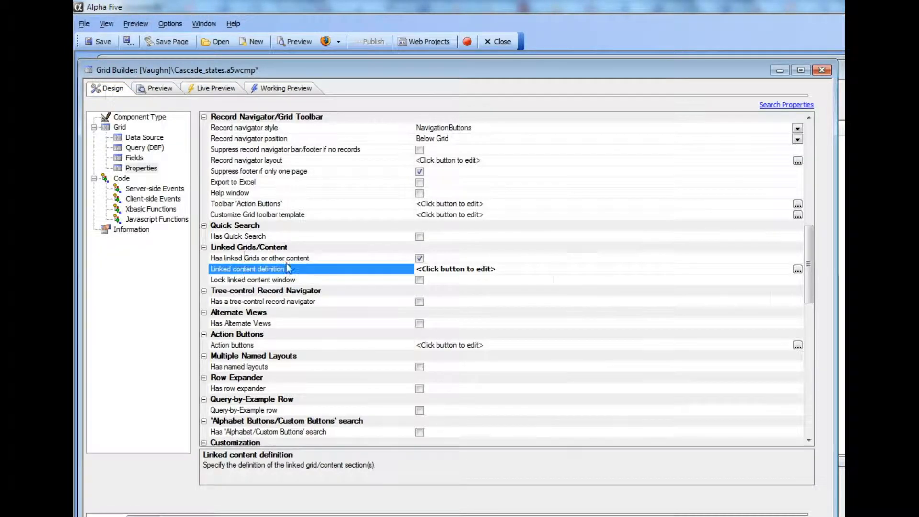
left_click_drag(807, 293, 802, 204)
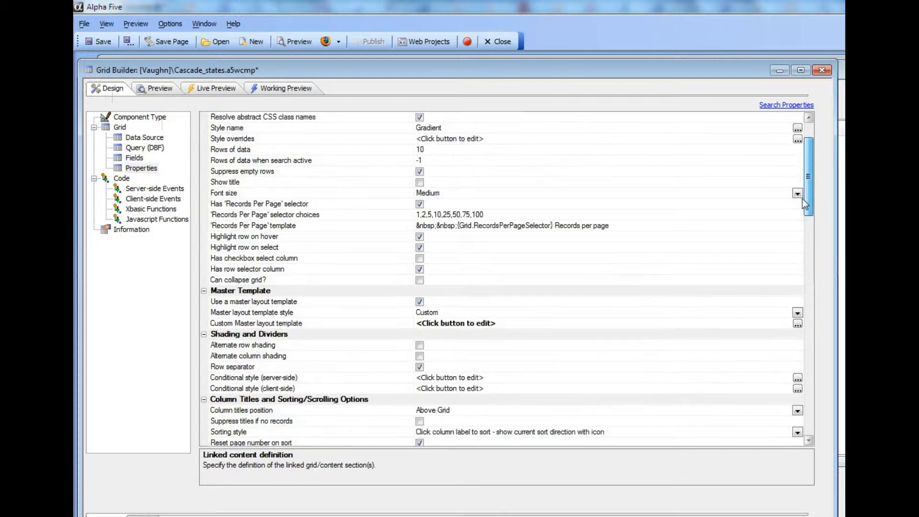
left_click(274, 324)
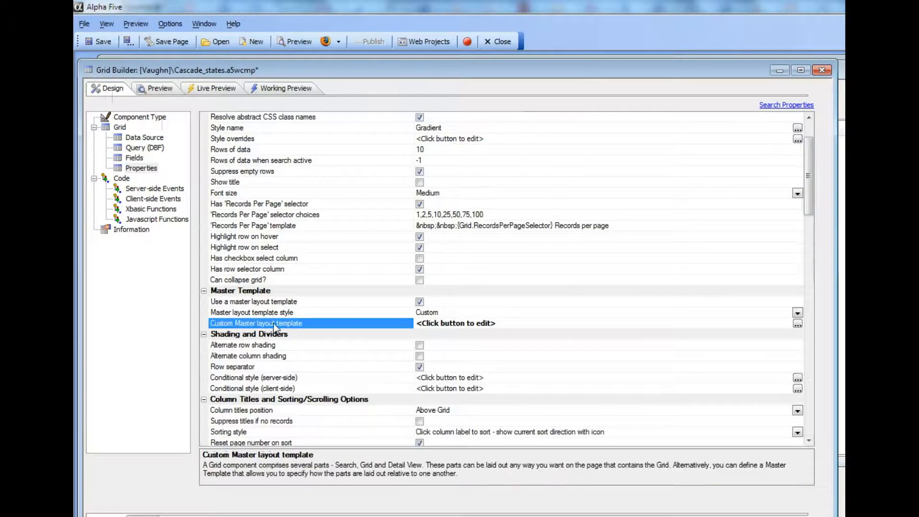
left_click(796, 324)
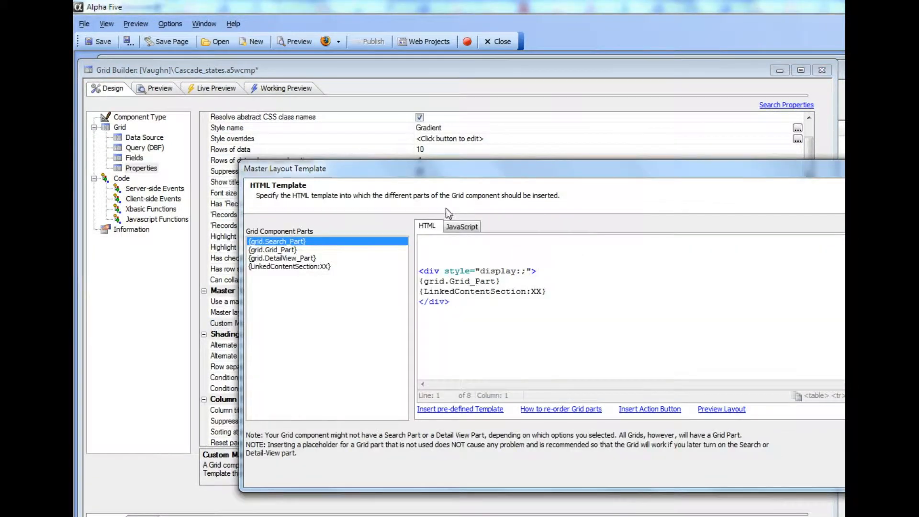
left_click_drag(506, 173, 404, 132)
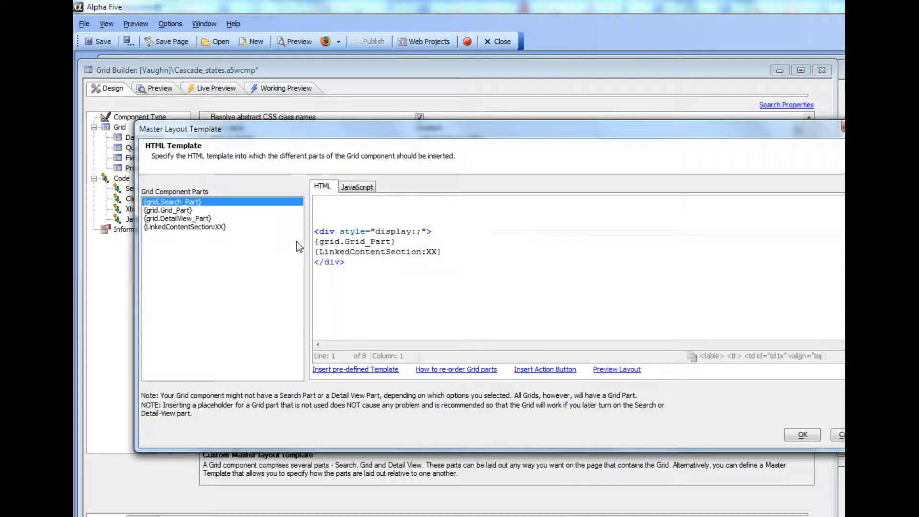
left_click_drag(315, 241, 396, 241)
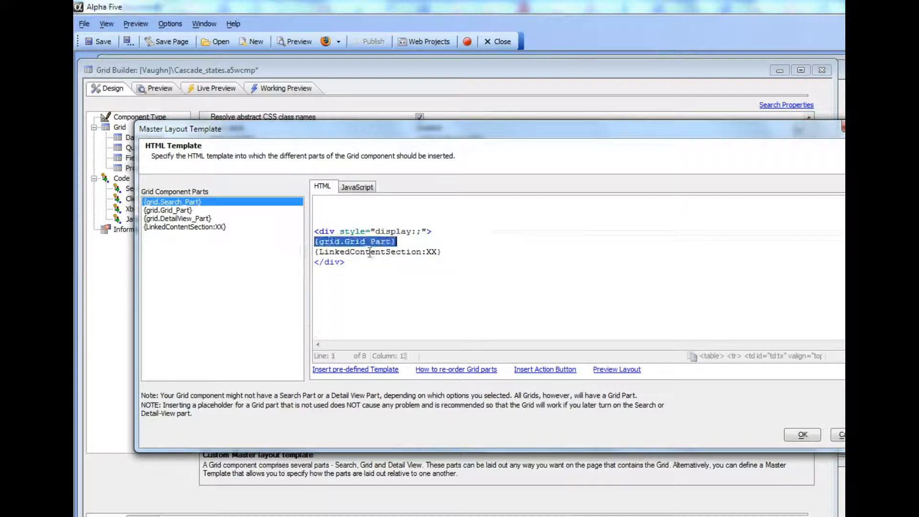
left_click_drag(315, 254, 446, 258)
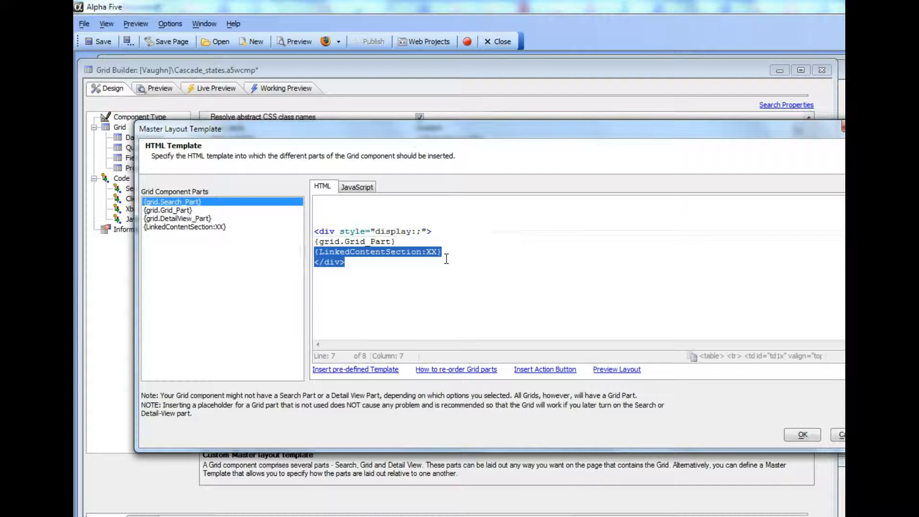
Copy the table markup with cells td1, td2 and td3 from TextPad's Document9 into the master layout template above the div
left_click(344, 205)
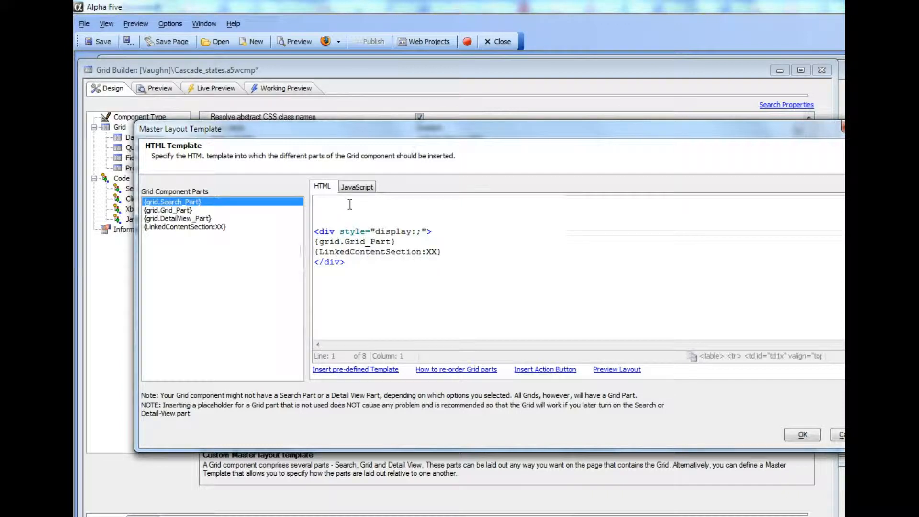
key("Return")
key("Return")
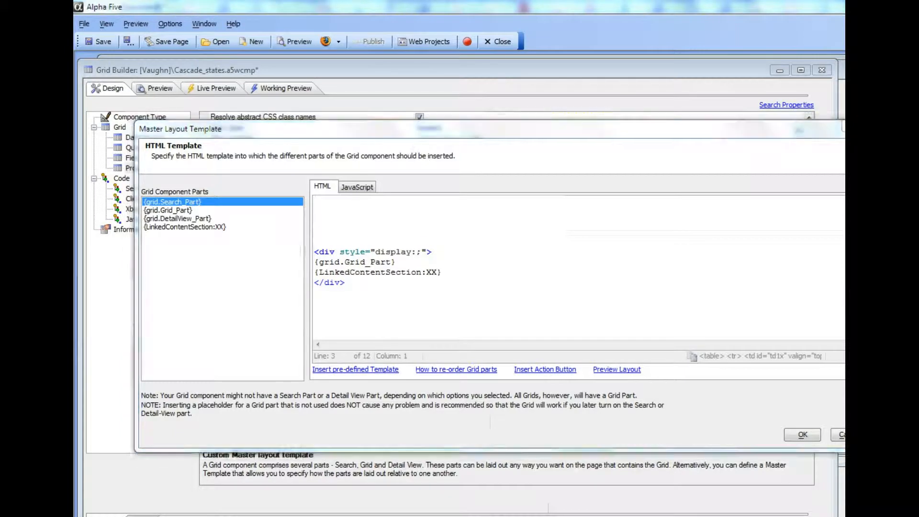
key("alt+Tab")
left_click_drag(259, 67, 304, 150)
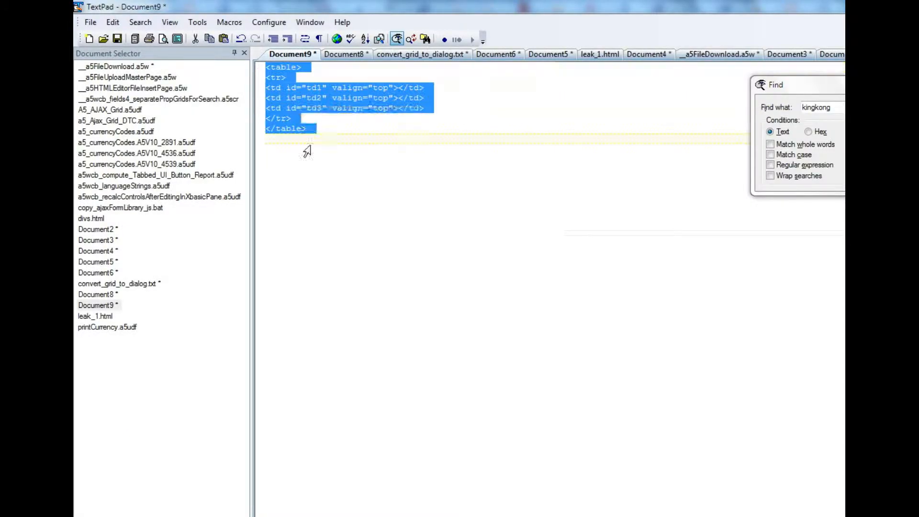
right_click(300, 107)
left_click(329, 148)
key("alt+Tab")
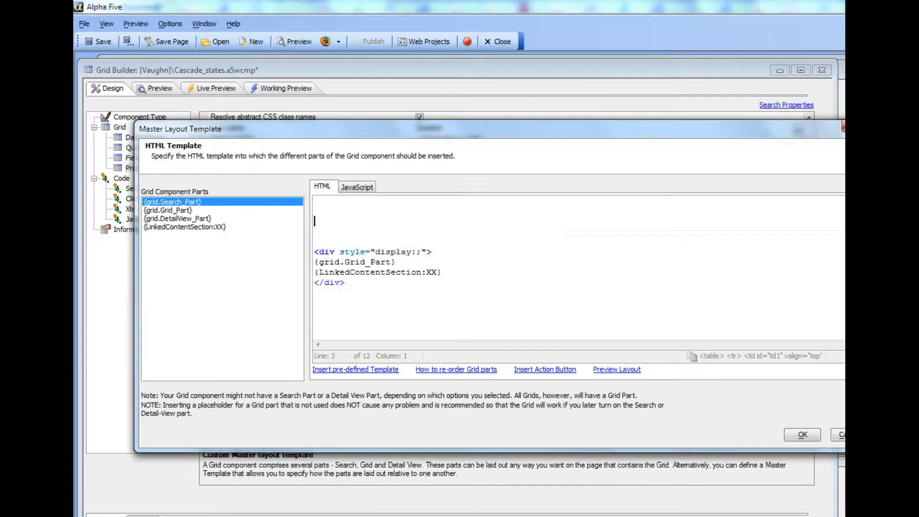
right_click(337, 217)
left_click(366, 251)
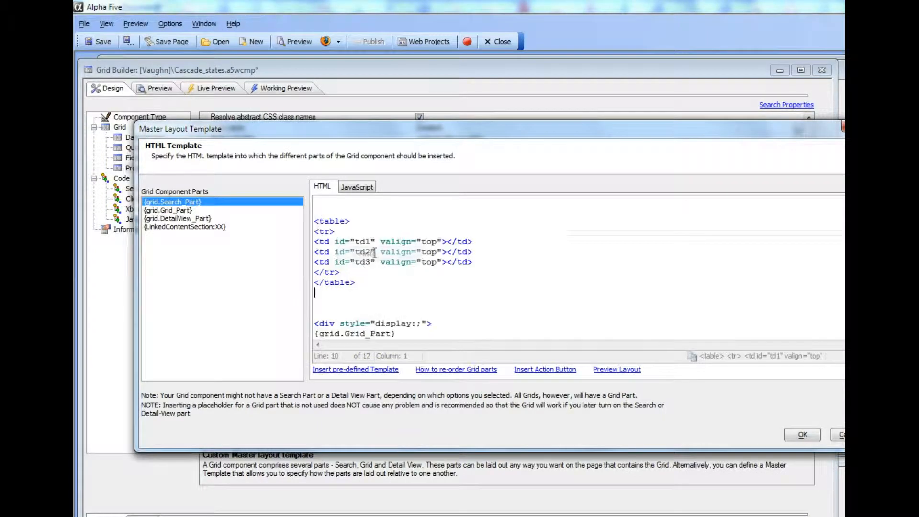
Set the display style of the div enclosing the grid placeholders to none
scroll(405, 282, "down", 1)
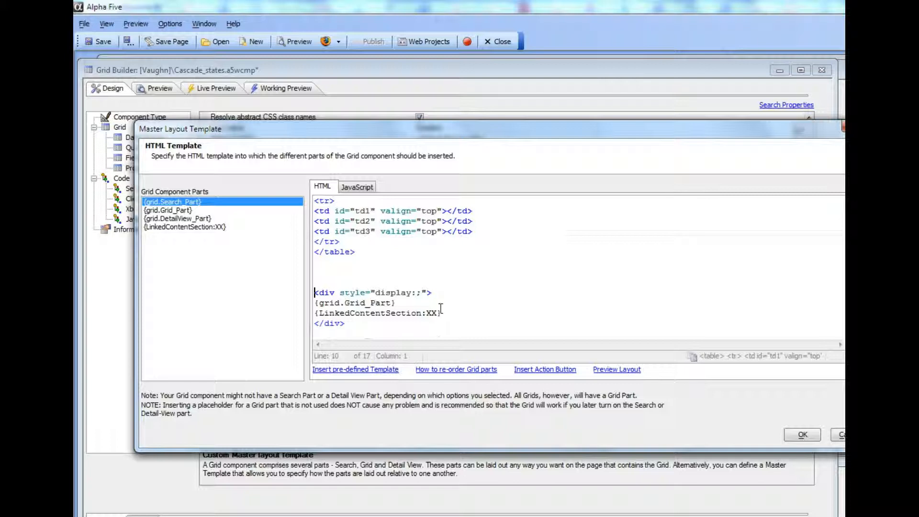
left_click(416, 292)
type("none")
Review the table cell ids and the grid part placeholder in the HTML template, and accept the edited template
left_click(359, 211)
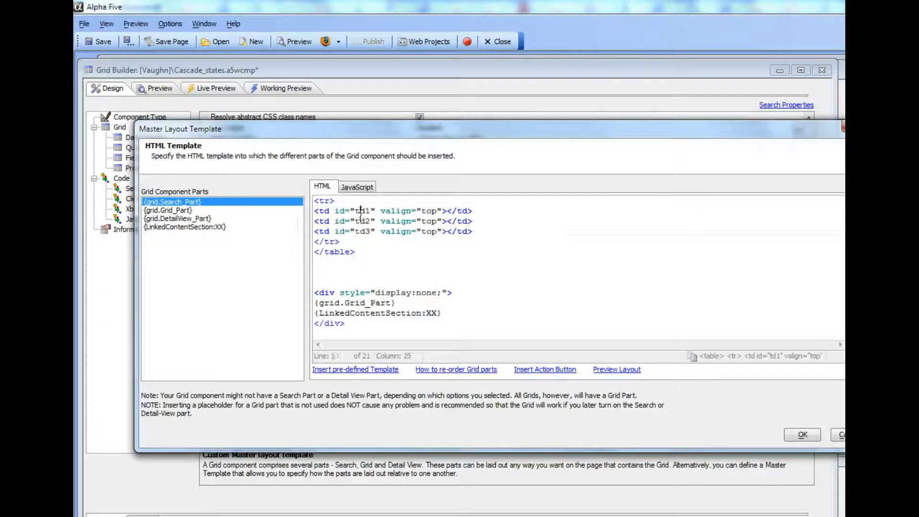
left_click(368, 231)
left_click(437, 282)
scroll(437, 283, "down", 1)
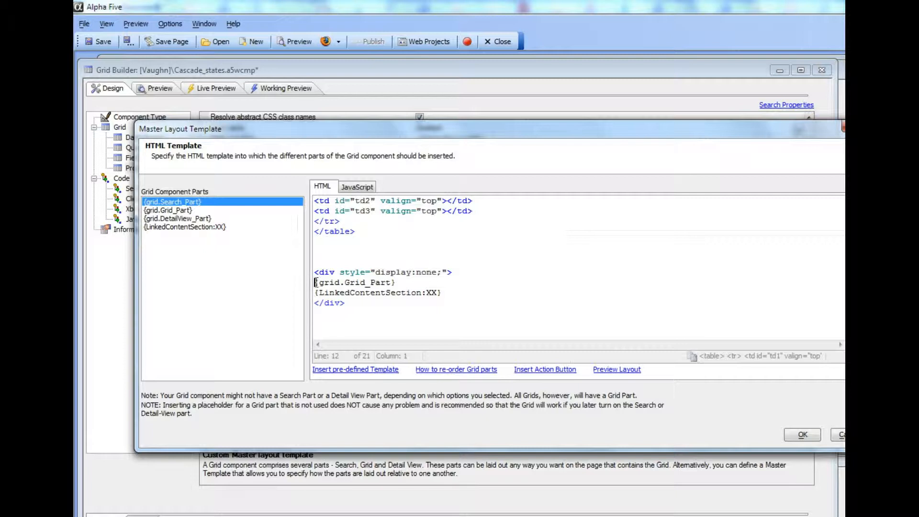
left_click_drag(318, 283, 398, 286)
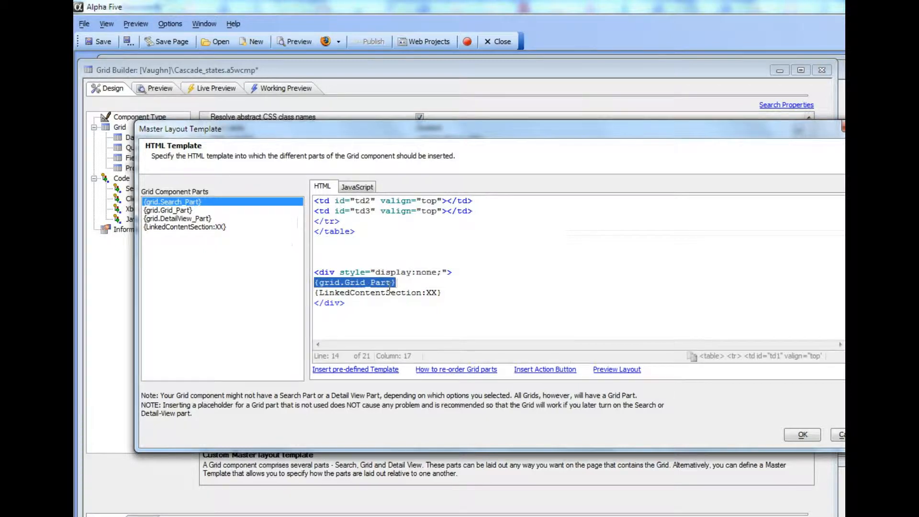
left_click(386, 284)
scroll(369, 226, "up", 1)
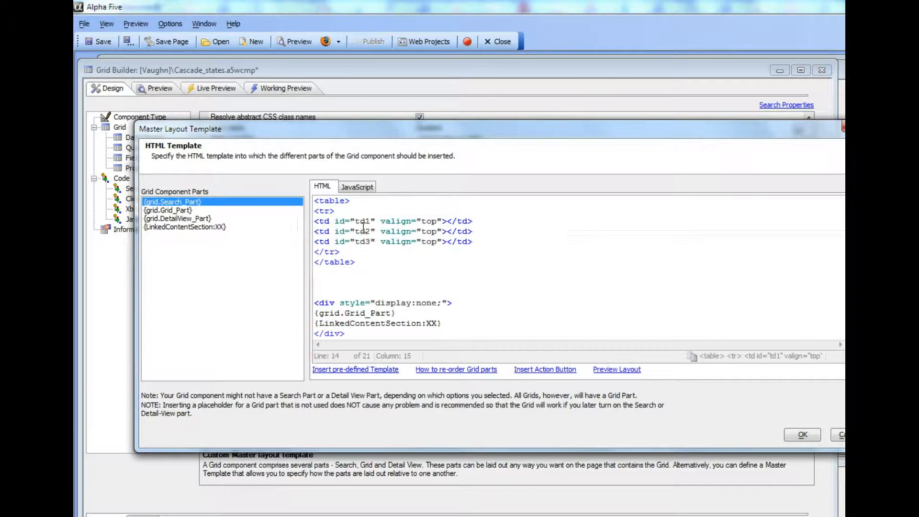
left_click(362, 222)
left_click(802, 434)
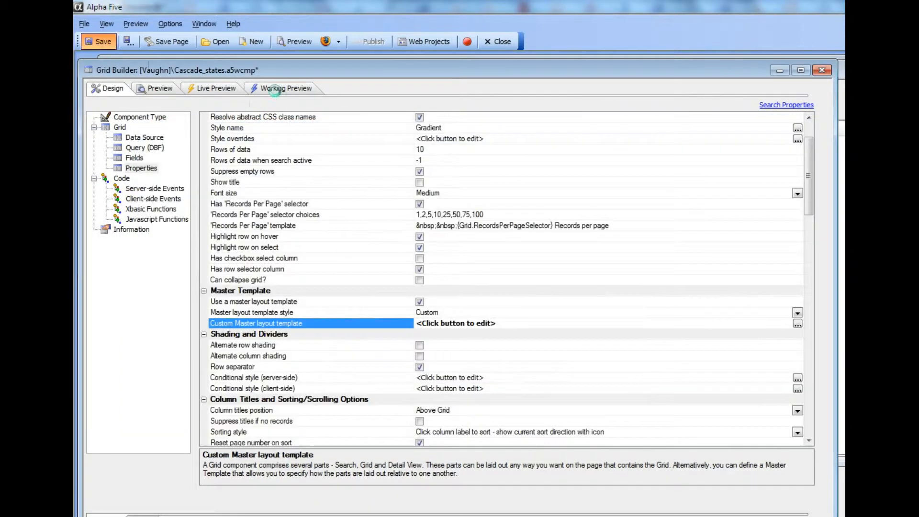
Test the cascading grids in the working preview by selecting state MA and city Boston
left_click(274, 89)
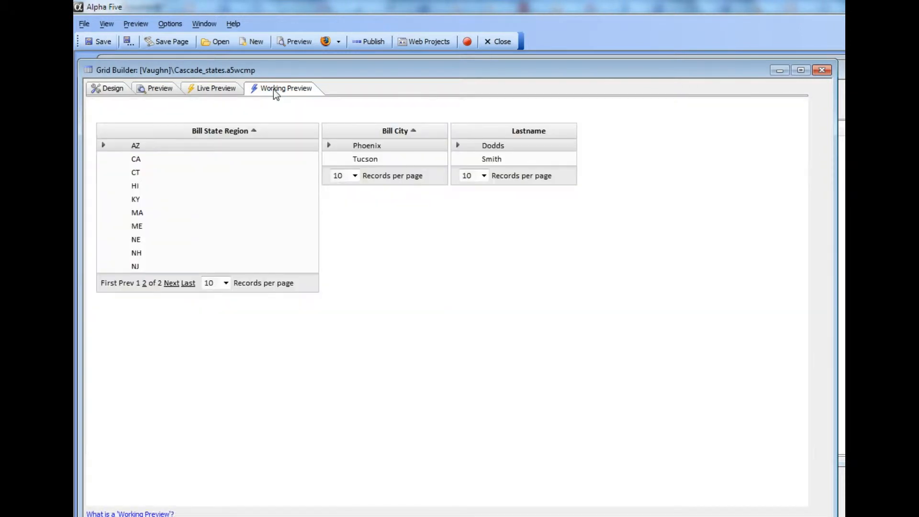
left_click(140, 214)
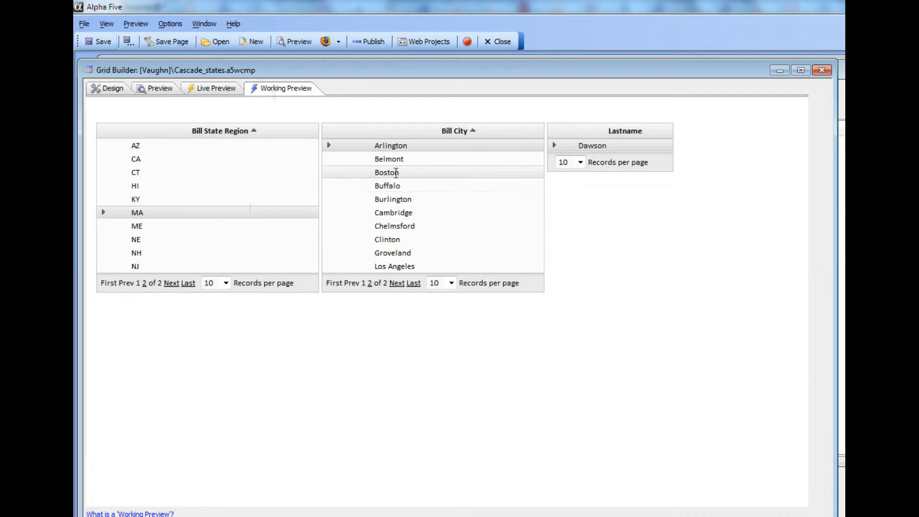
left_click(396, 173)
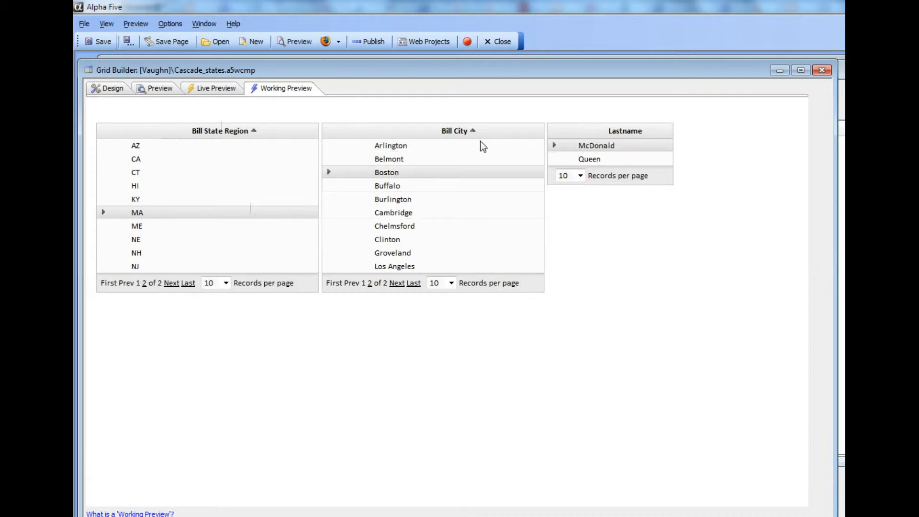